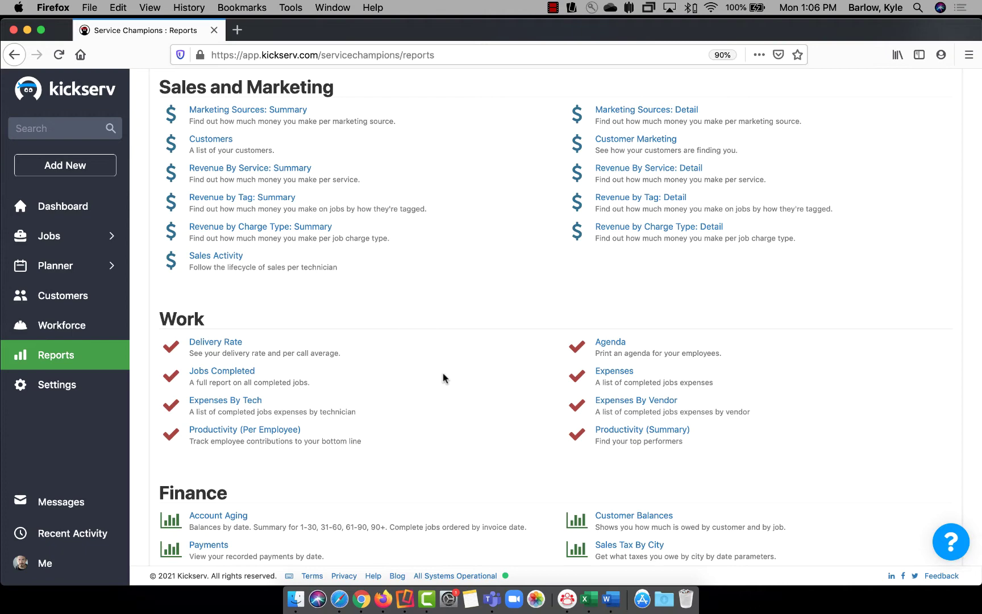
pyautogui.scroll(-3, 443, 373)
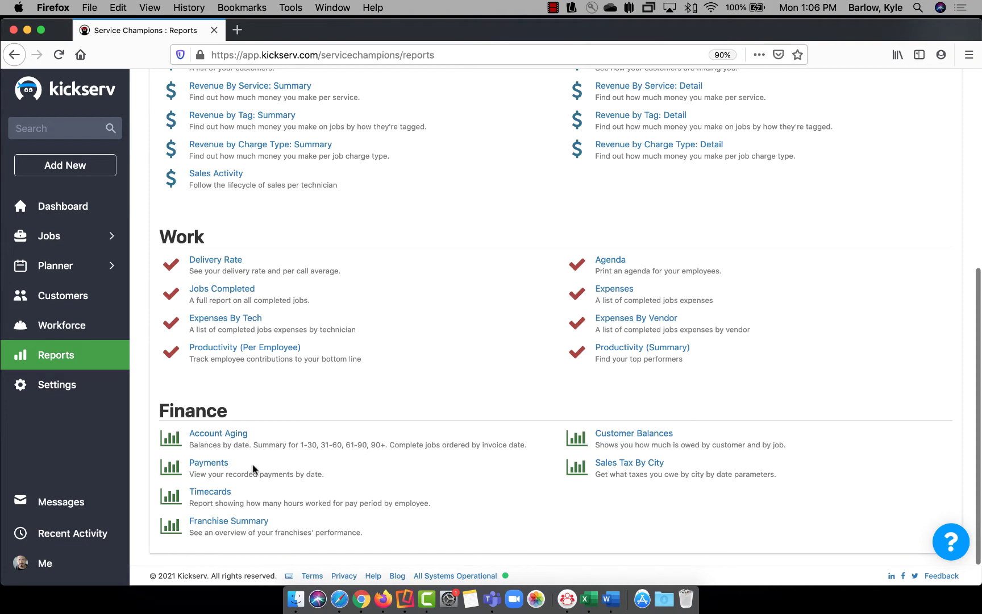
# Step: Open the Timecards report and review its Screen and CSV (Excel) output formats
pyautogui.click(210, 492)
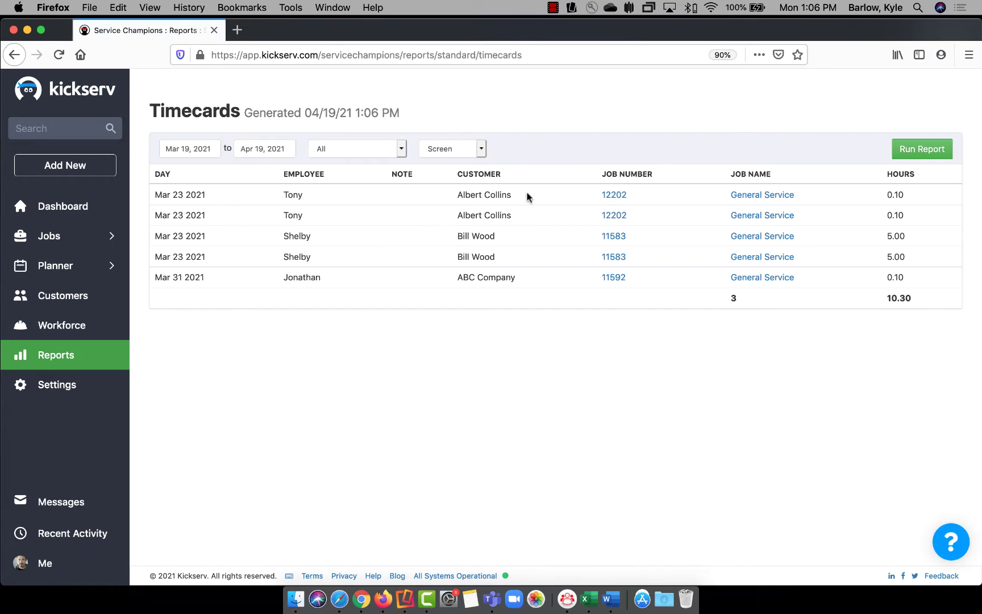
pyautogui.click(476, 149)
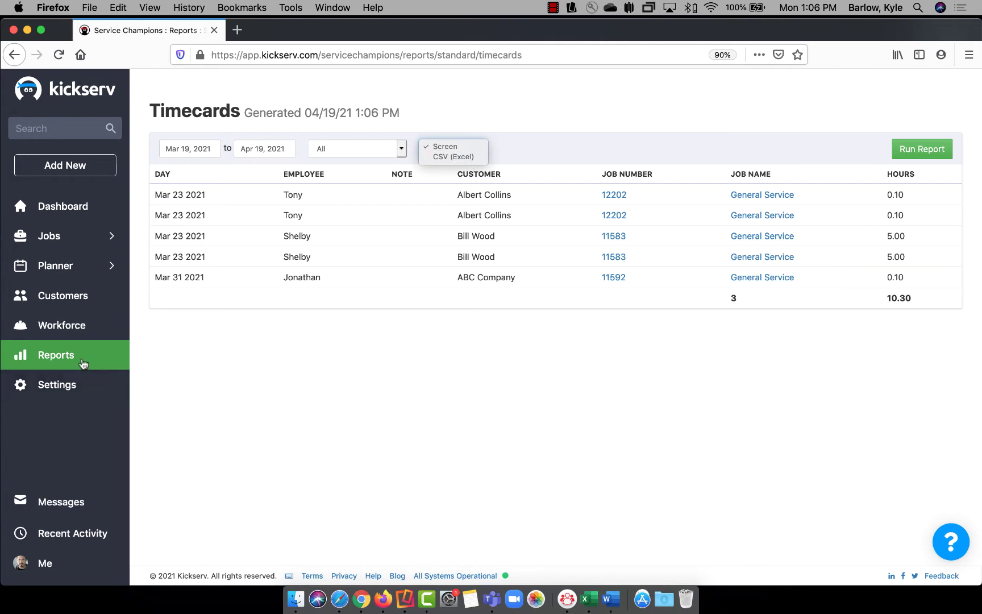
pyautogui.click(82, 361)
# Step: Go back to Reports and start a new custom job report
pyautogui.click(82, 361)
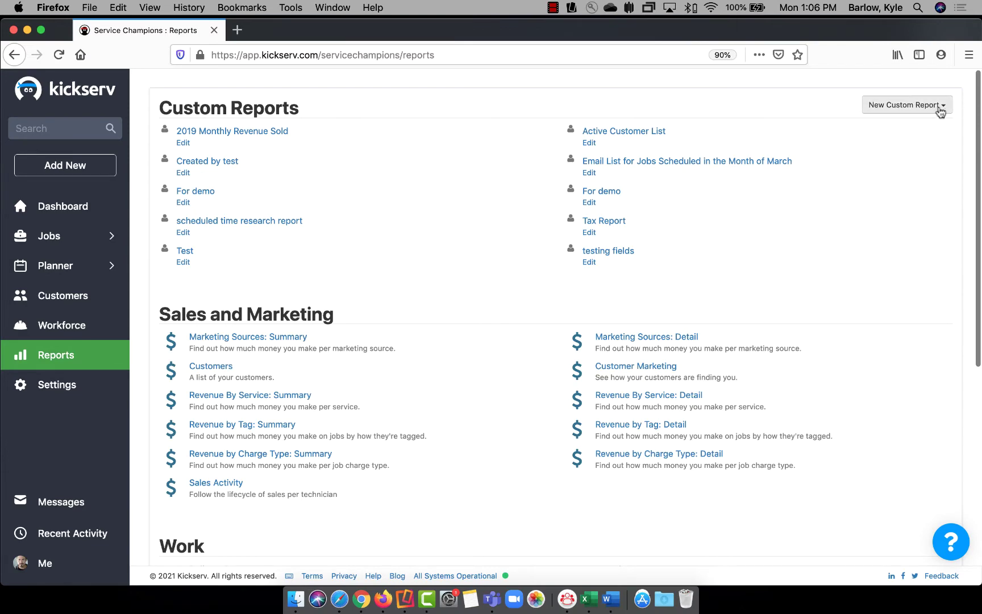
pyautogui.click(928, 108)
pyautogui.click(879, 158)
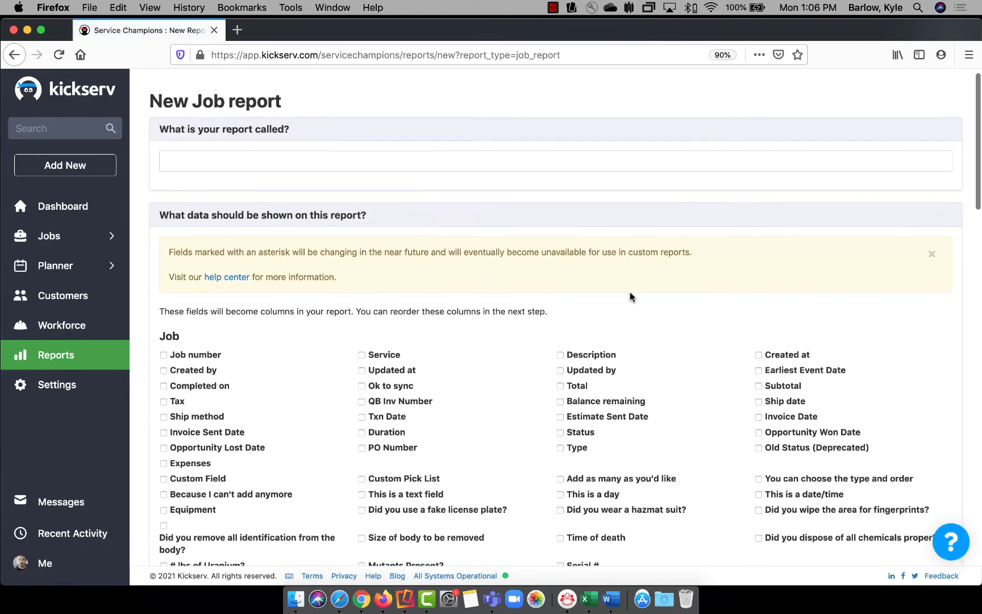
pyautogui.scroll(-3, 630, 293)
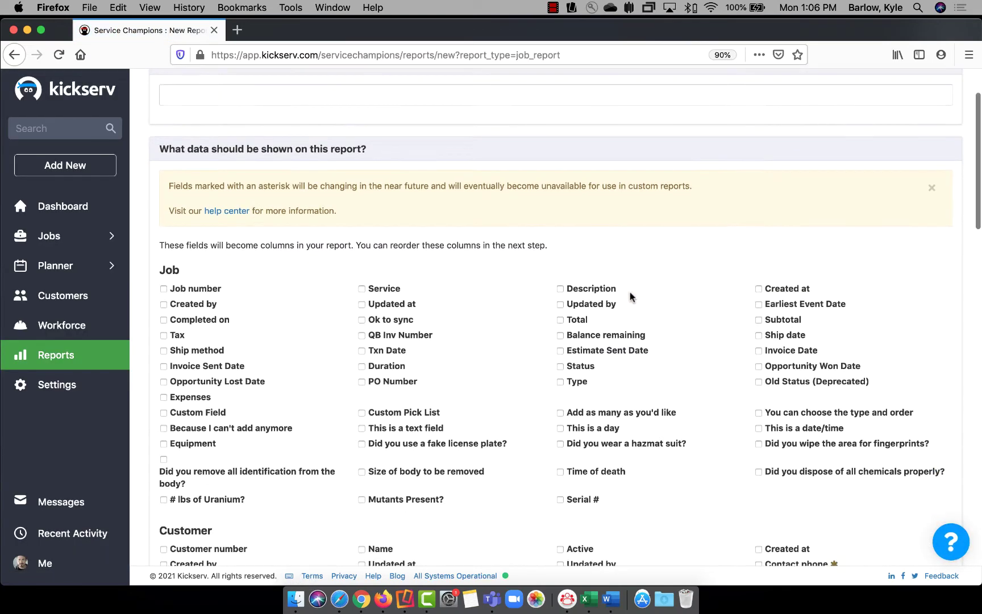
# Step: Name the job report 'My Report', then abandon it unsaved and return to Reports
pyautogui.click(292, 94)
pyautogui.write('My Report')
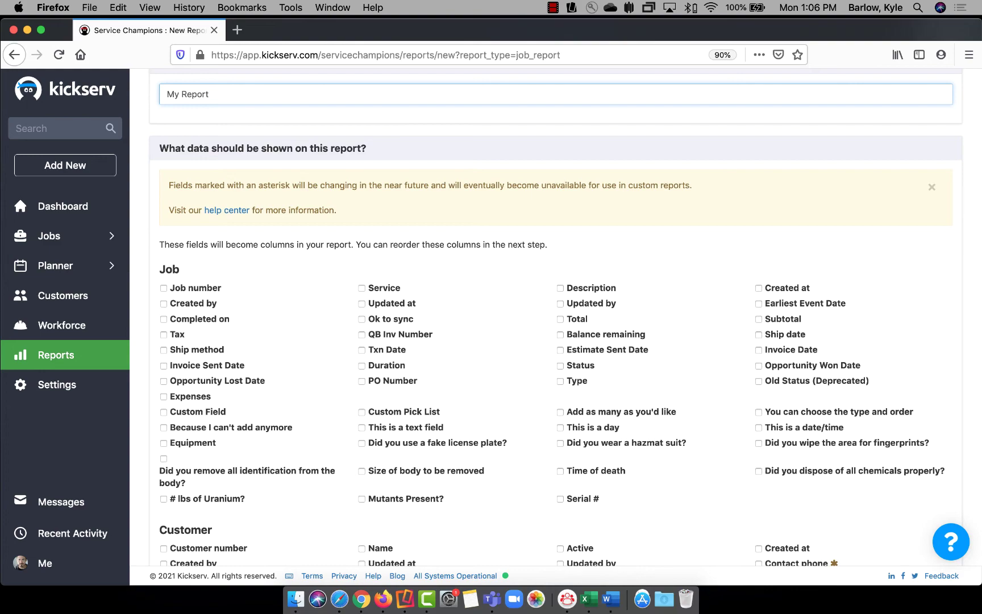
pyautogui.scroll(-3, 633, 274)
pyautogui.scroll(-5, 634, 275)
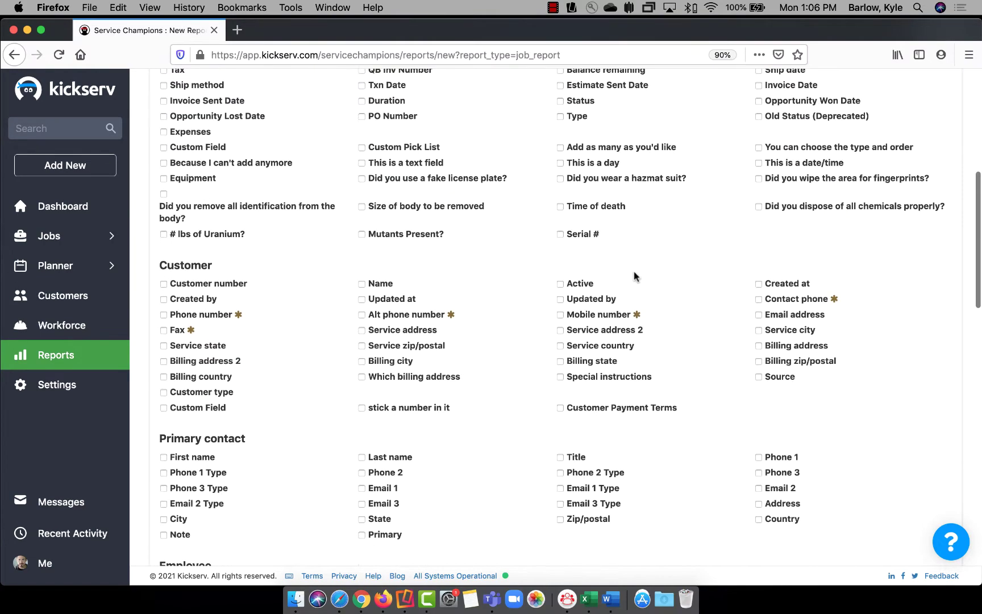
pyautogui.scroll(-5, 633, 275)
pyautogui.scroll(-5, 634, 271)
pyautogui.scroll(-3, 632, 271)
pyautogui.scroll(-3, 633, 270)
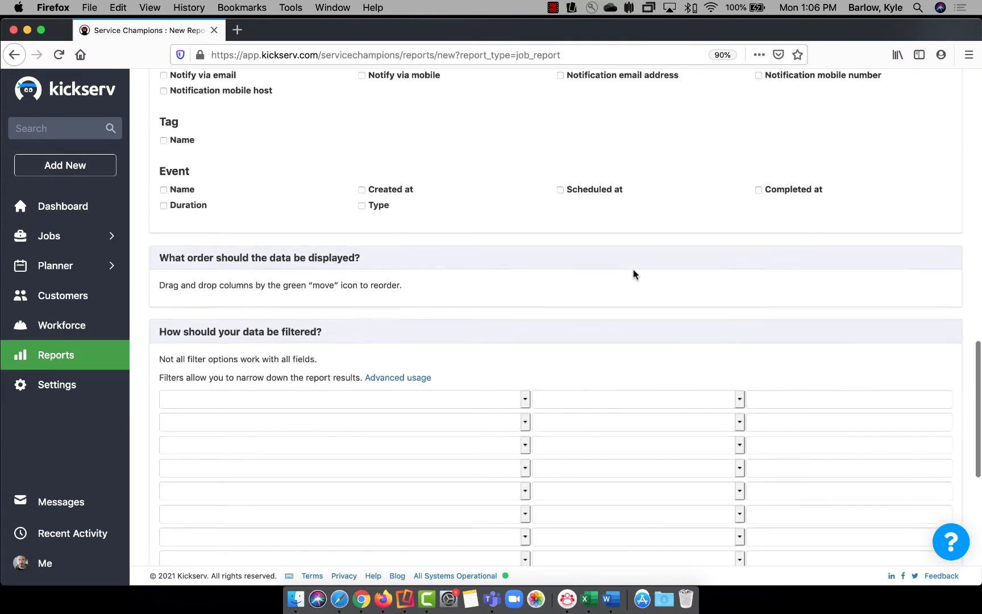
pyautogui.scroll(-1, 633, 275)
pyautogui.scroll(-1, 633, 275)
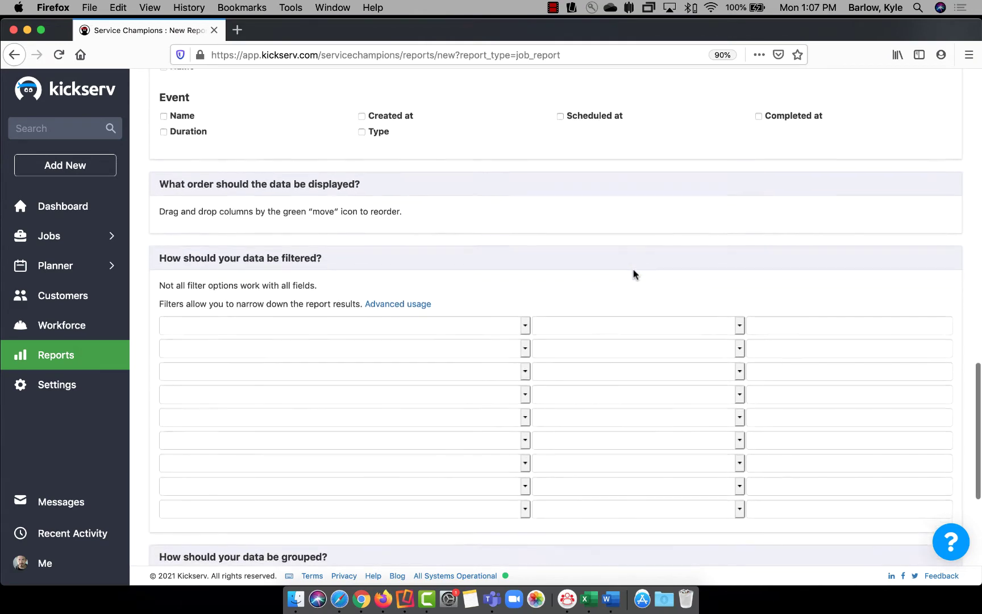
pyautogui.scroll(-1, 633, 275)
pyautogui.scroll(-1, 633, 275)
pyautogui.scroll(-1, 633, 275)
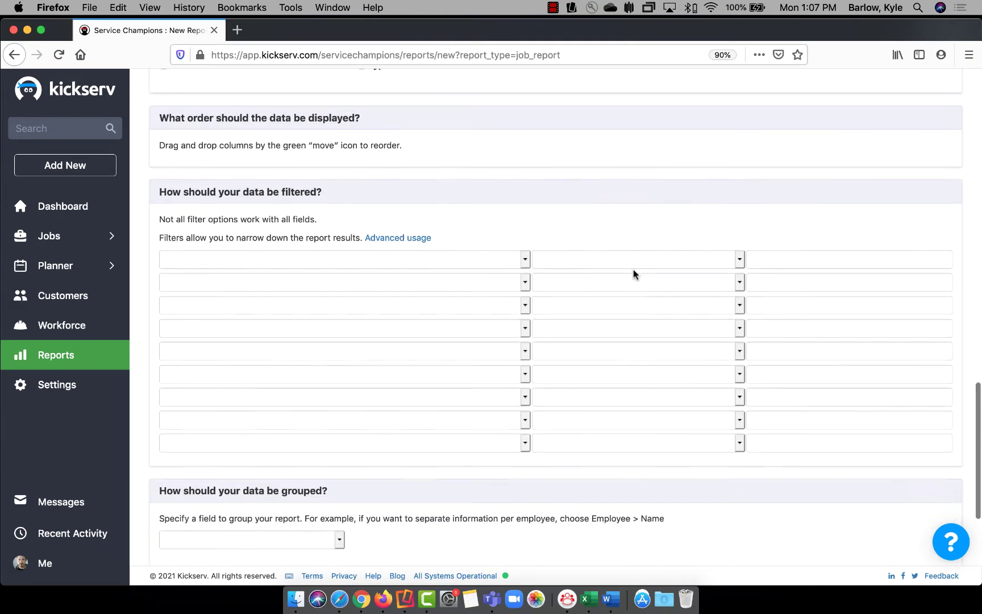
pyautogui.scroll(-1, 634, 275)
pyautogui.scroll(-1, 634, 275)
pyautogui.scroll(-2, 633, 272)
pyautogui.scroll(-1, 634, 271)
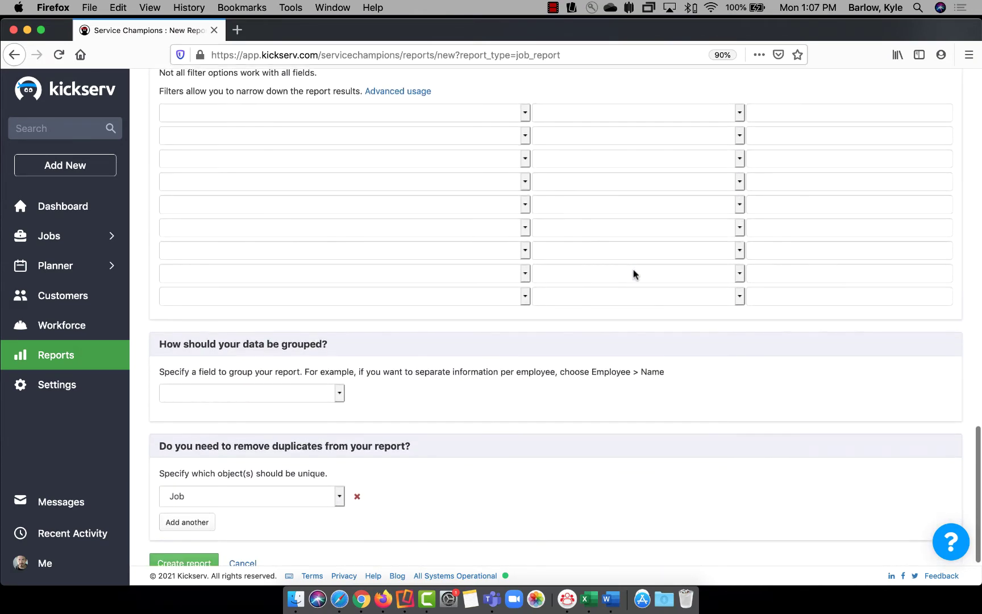
pyautogui.scroll(-1, 633, 270)
pyautogui.scroll(5, 633, 273)
pyautogui.scroll(5, 634, 273)
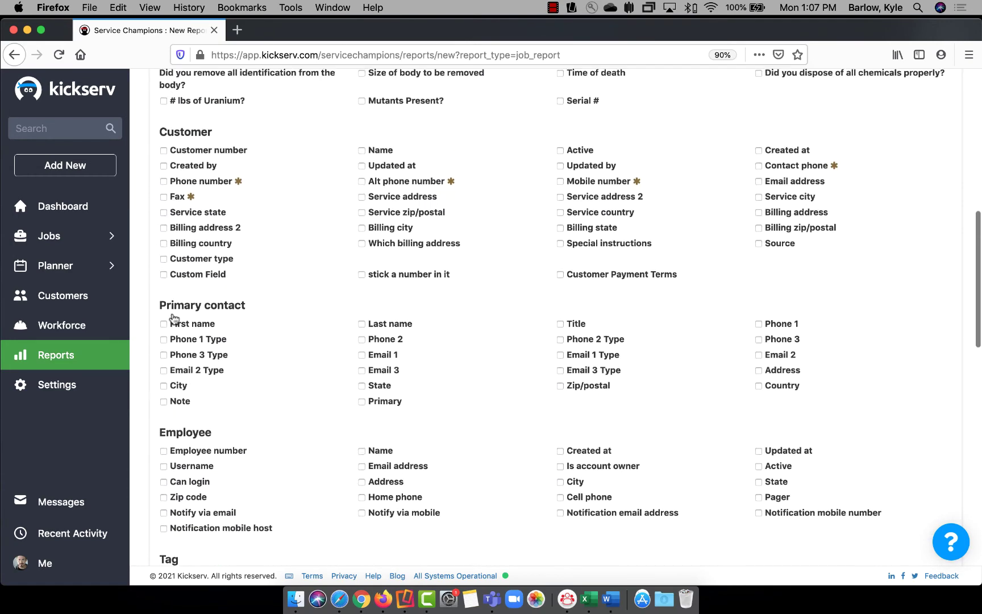
pyautogui.scroll(1, 632, 273)
pyautogui.click(68, 359)
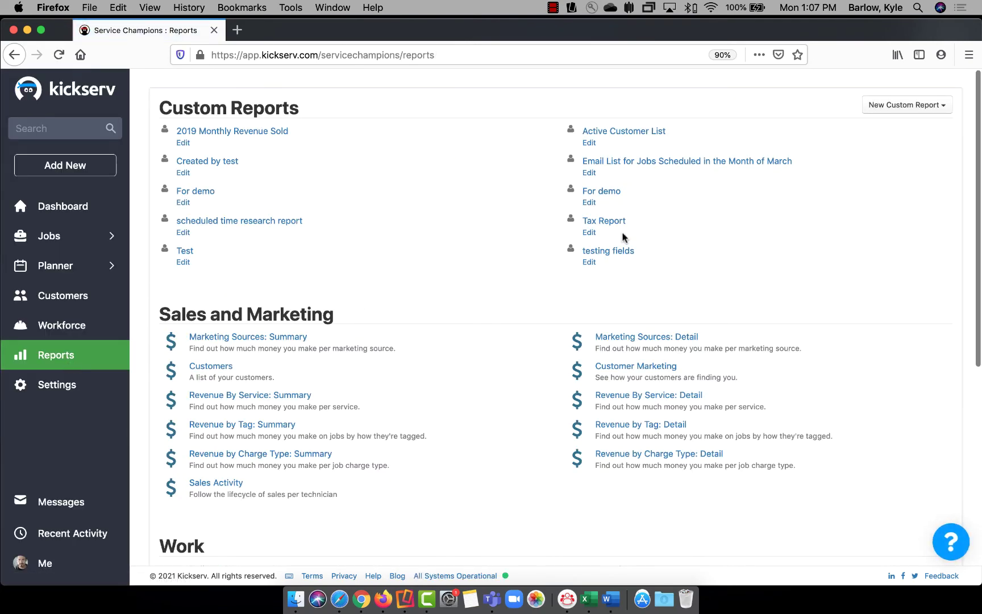
pyautogui.scroll(-2, 675, 258)
pyautogui.scroll(-1, 675, 259)
pyautogui.scroll(-1, 675, 259)
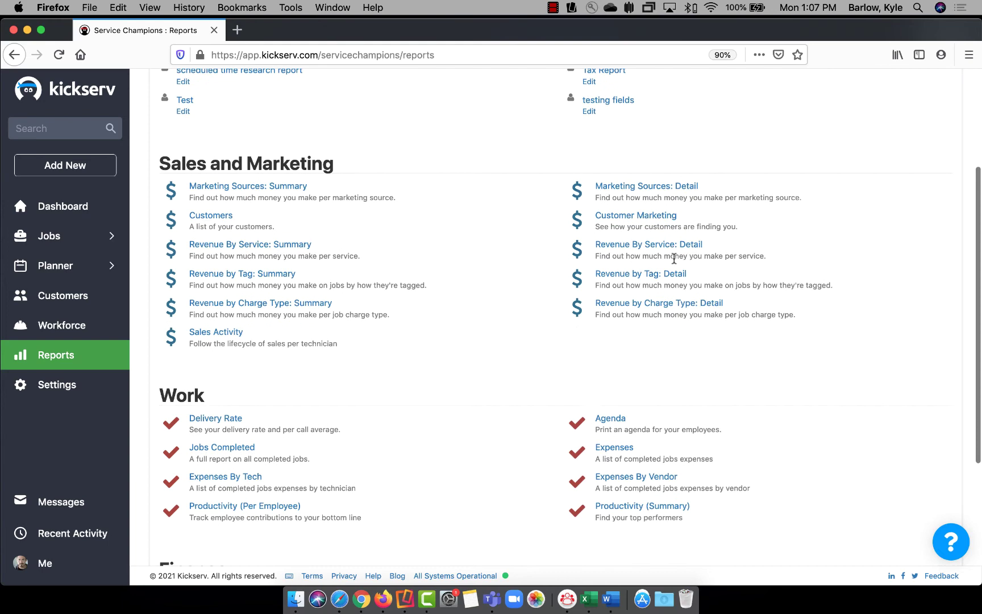
pyautogui.scroll(-1, 675, 259)
pyautogui.scroll(-1, 675, 262)
pyautogui.scroll(-1, 674, 261)
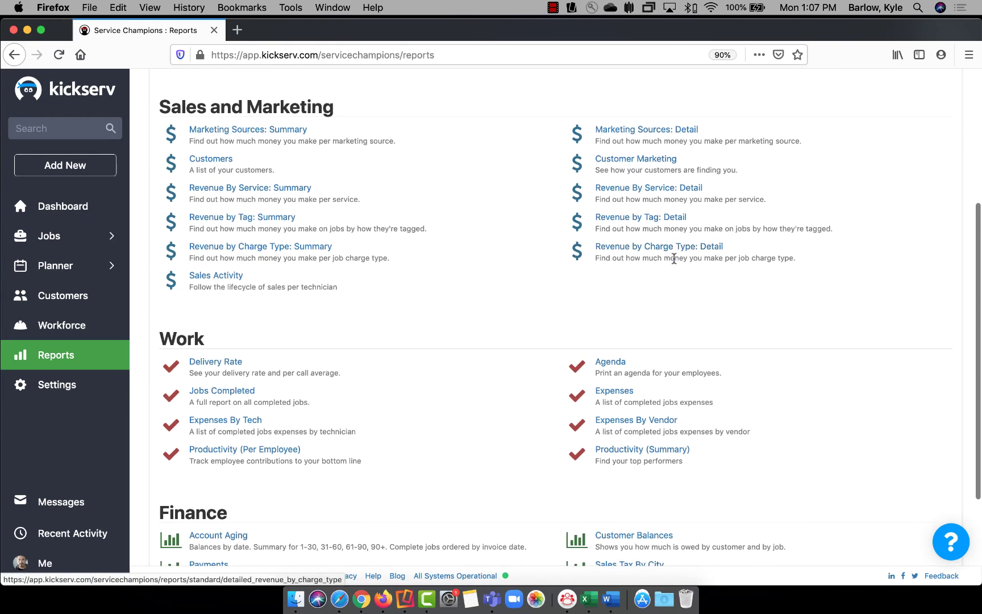